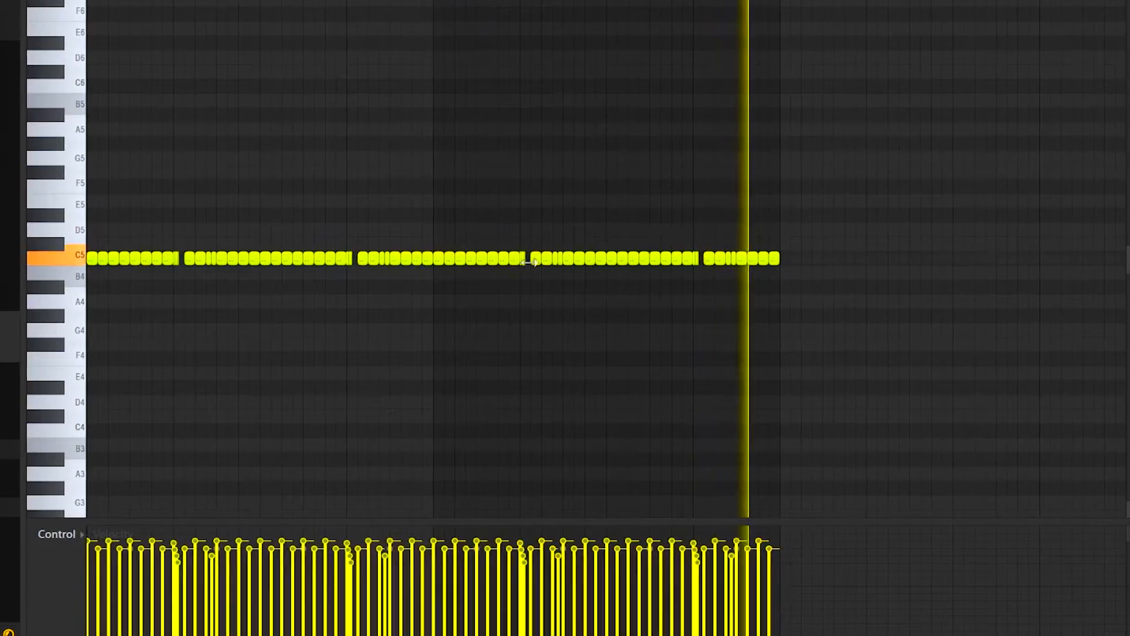
Play the hi-hat pattern and shorten the long C5 note at the end of it
key(space)
scroll(364, 259, up, 3)
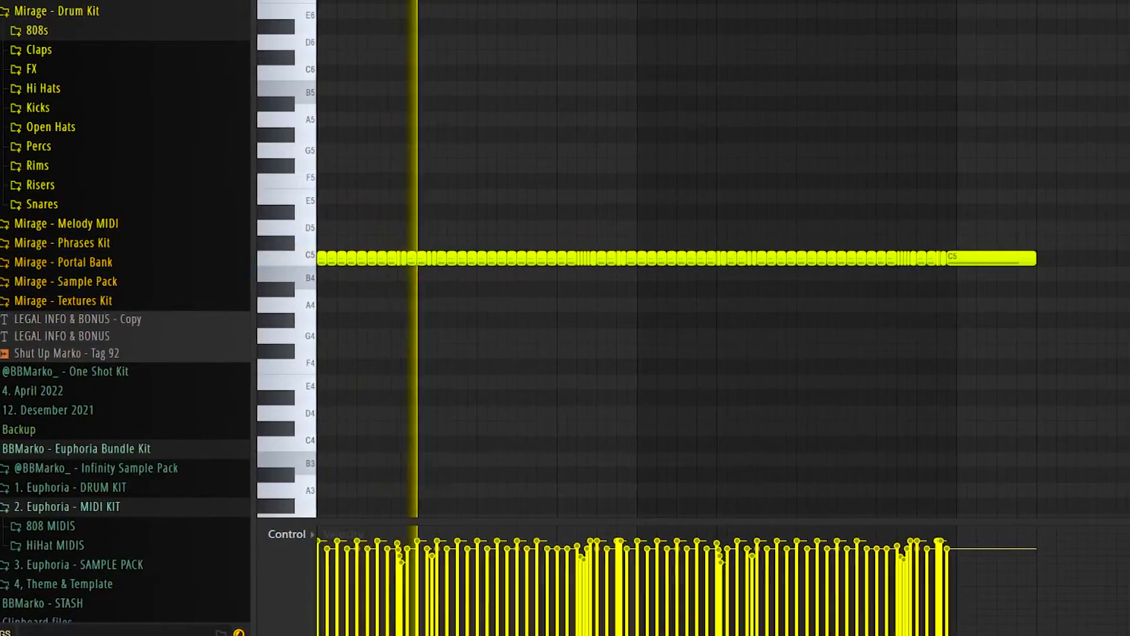
drag(999, 261, 917, 262)
scroll(556, 294, up, 3)
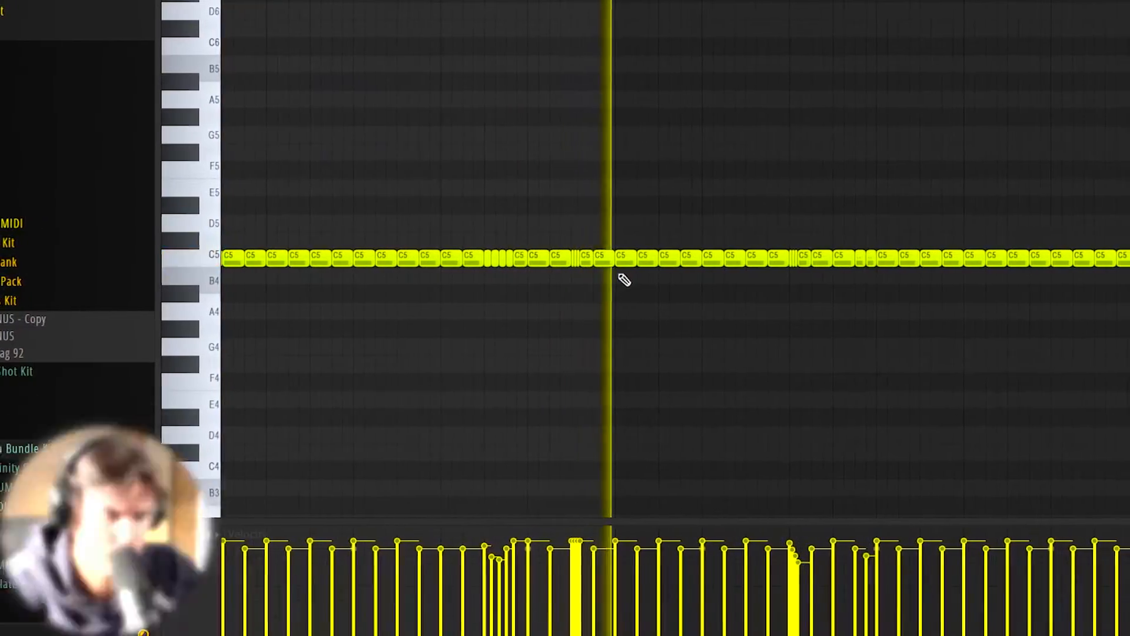
Select the hi-hat notes around the pattern's midpoint, and delete the C5 note at the end of the pattern
drag(632, 233, 591, 269)
scroll(741, 281, down, 2)
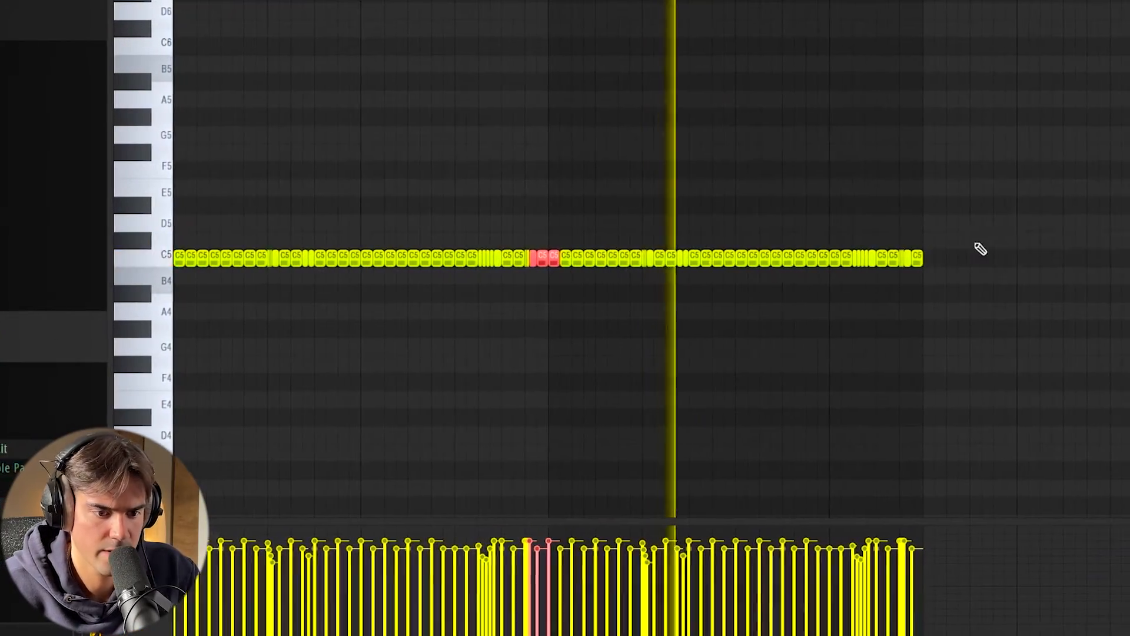
drag(966, 236, 906, 277)
key(Delete)
Play the open-hat pattern and duplicate the notes of its first four bars into the following four bars
scroll(906, 312, up, 3)
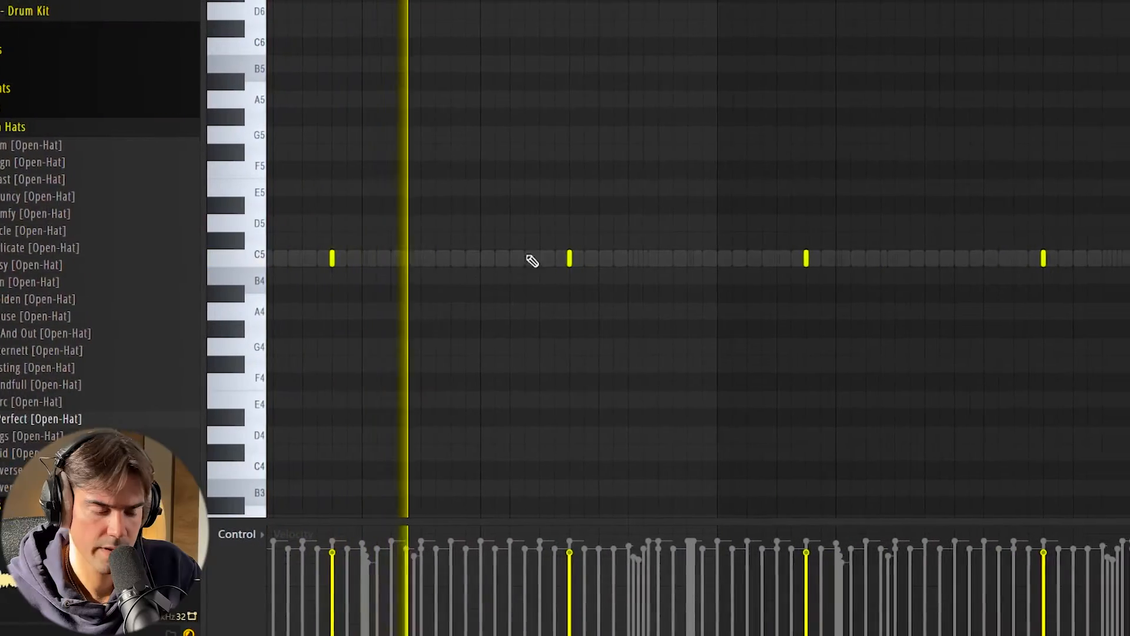
drag(584, 255, 1127, 315)
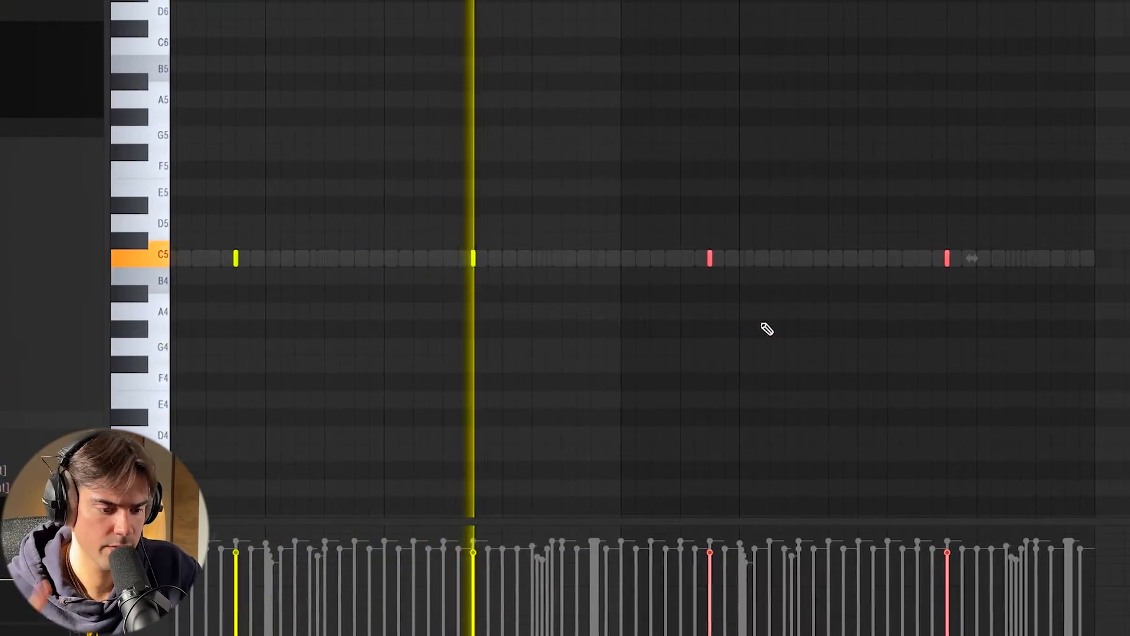
ctrl+click(761, 324)
key(space)
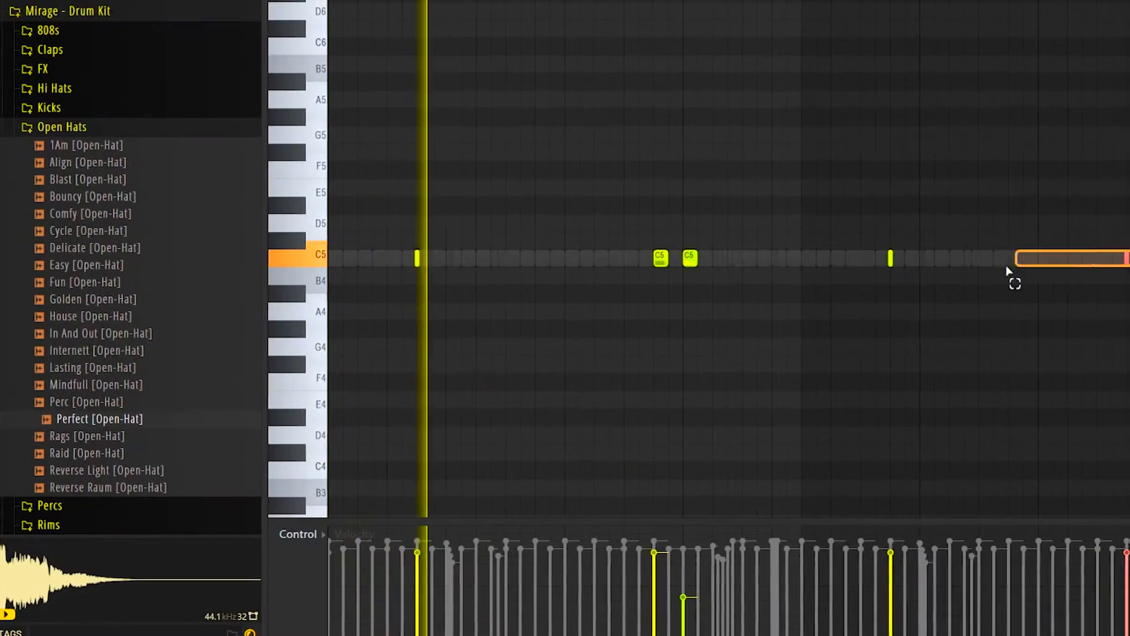
key(ctrl+a)
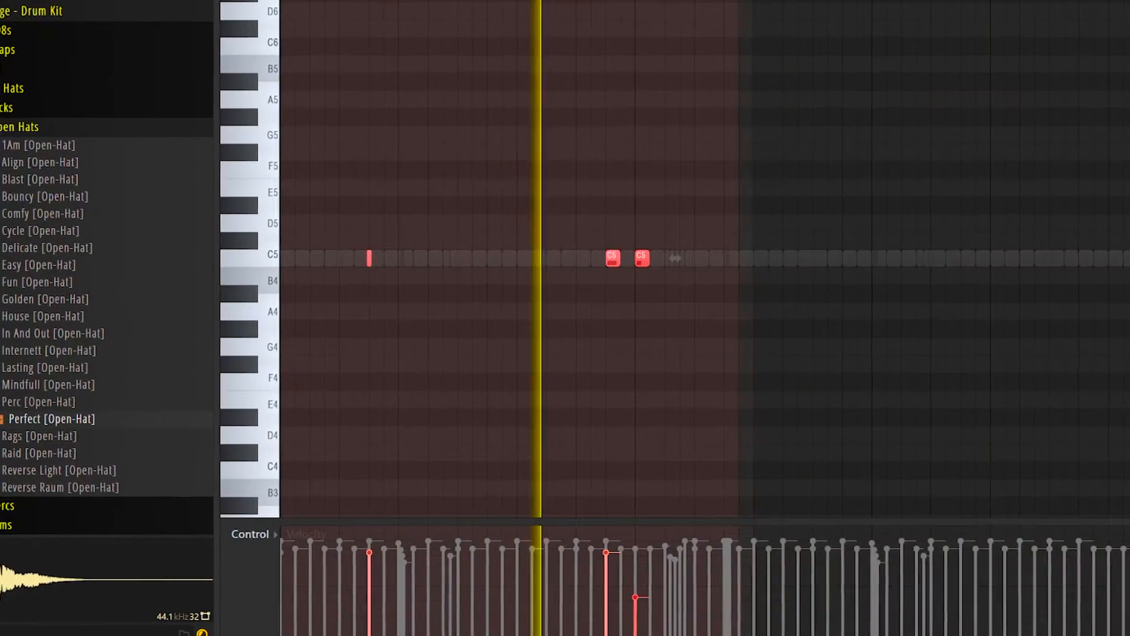
key(ctrl+b)
key(ctrl+d)
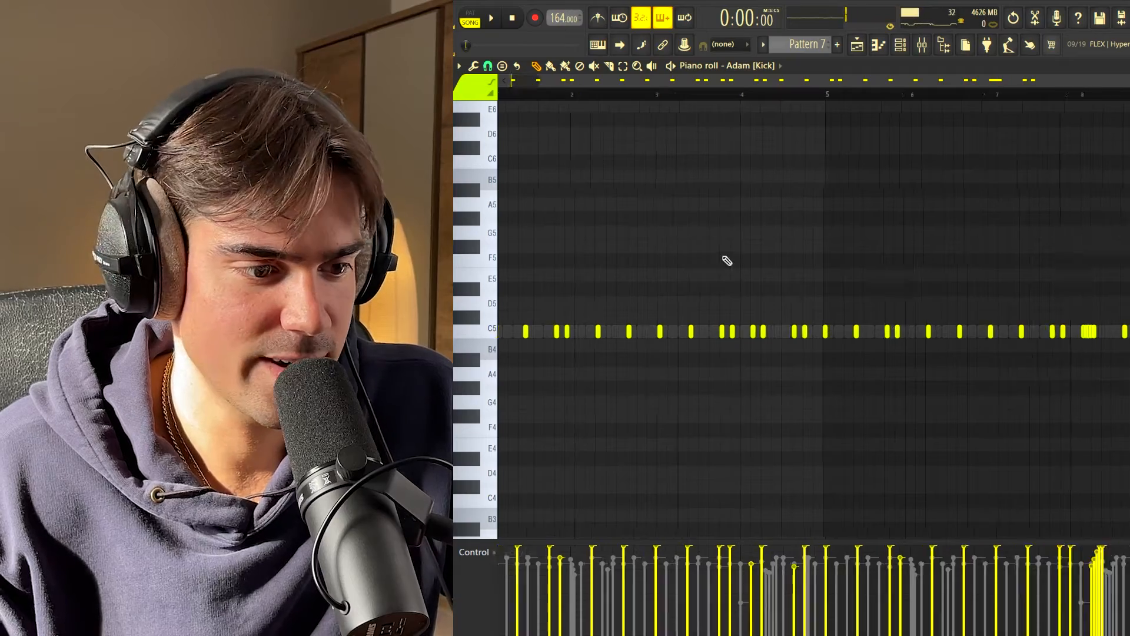
Examine the kick pattern's first bar, selecting its opening three notes and the extra kick just before bar 2
ctrl+scroll(692, 139, up, 3)
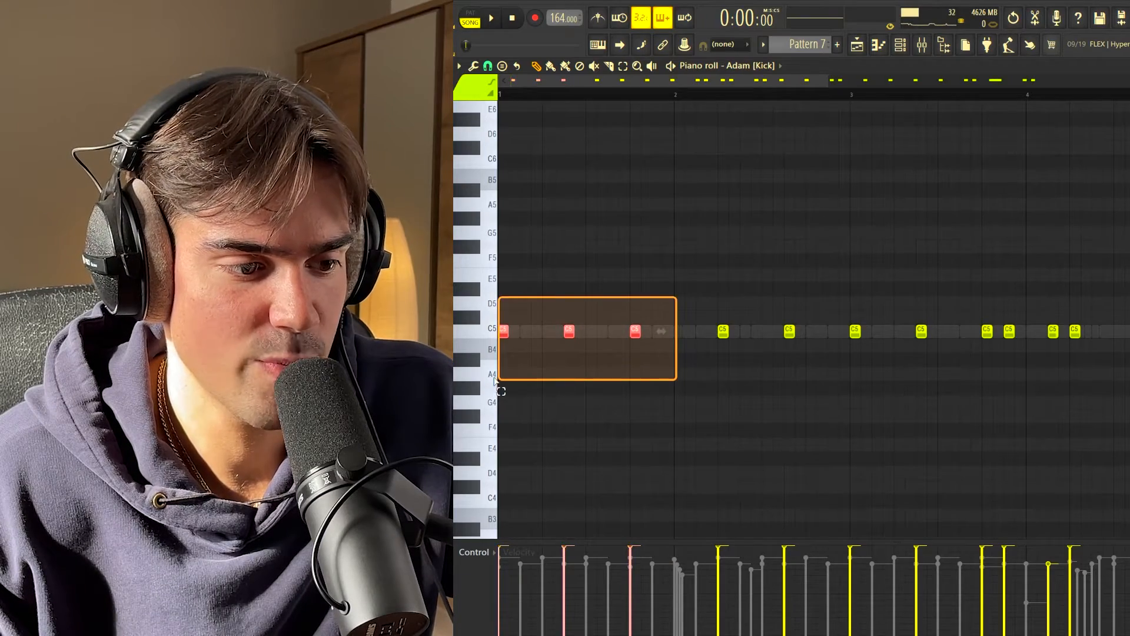
drag(494, 380, 498, 379)
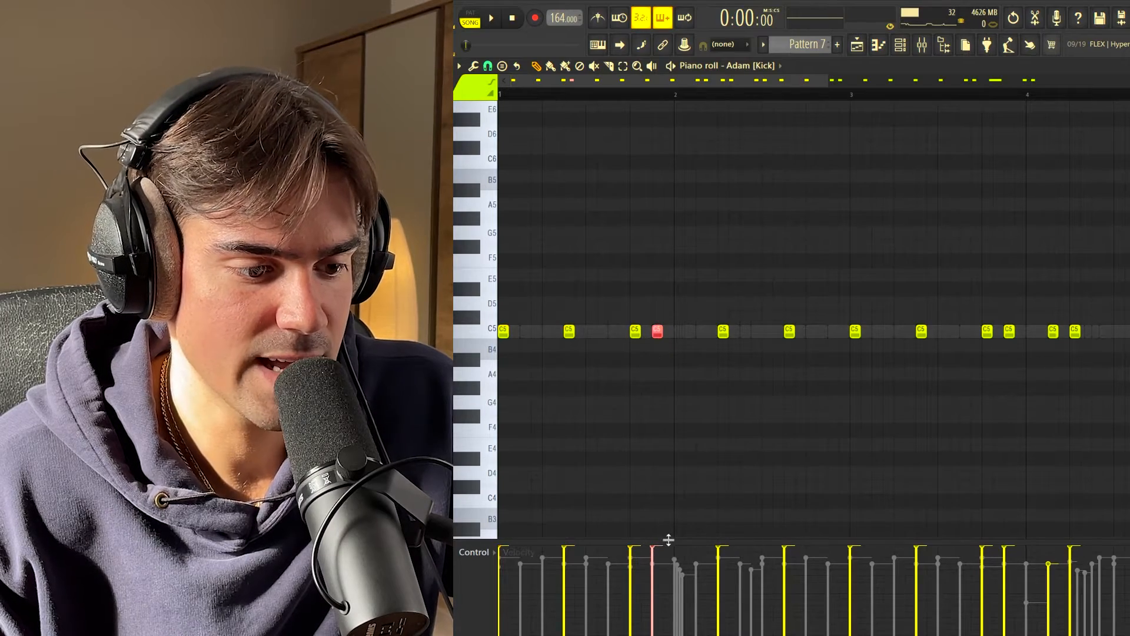
drag(669, 539, 662, 435)
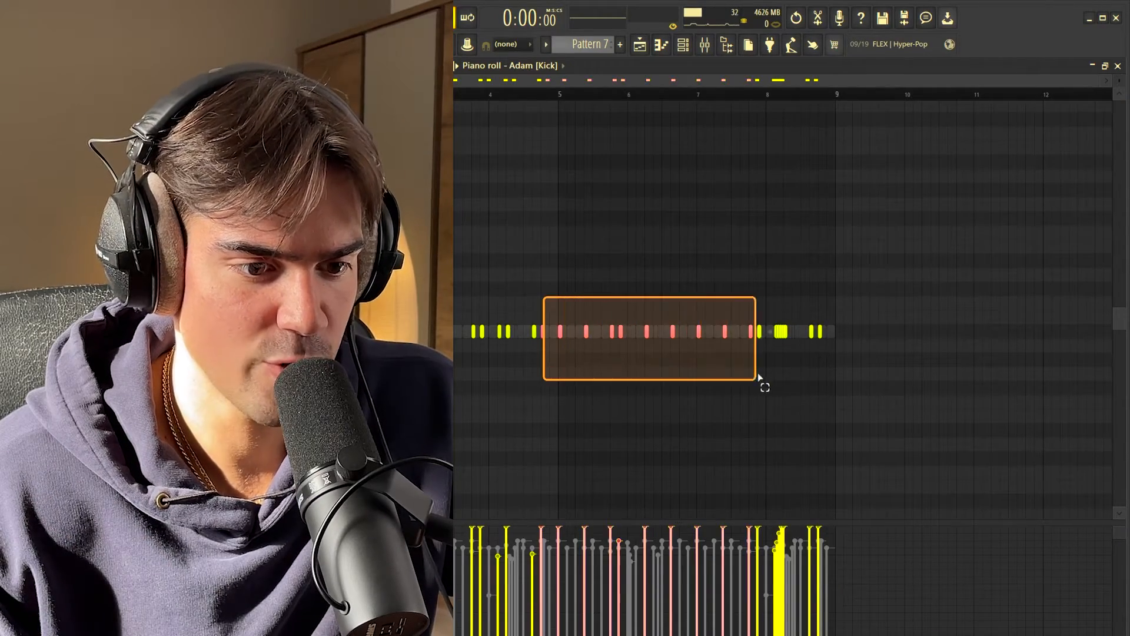
Examine the second half of the kick pattern, selecting the notes from bar 5 to bar 8 and clearing the selection
drag(758, 375, 760, 373)
ctrl+click(770, 325)
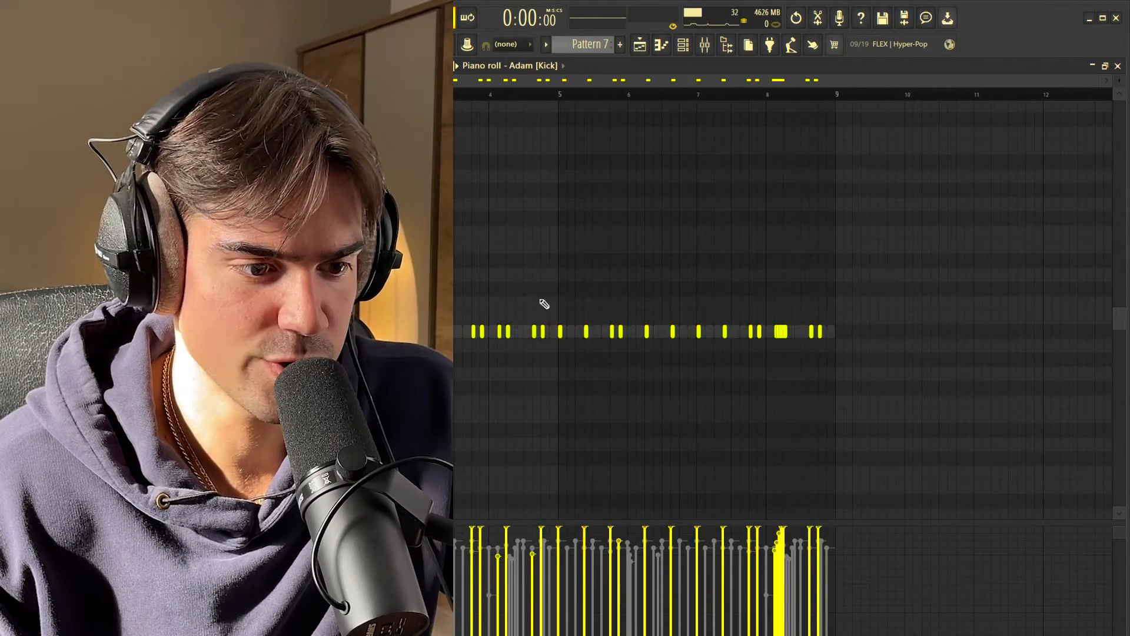
scroll(790, 361, up, 4)
drag(780, 311, 698, 361)
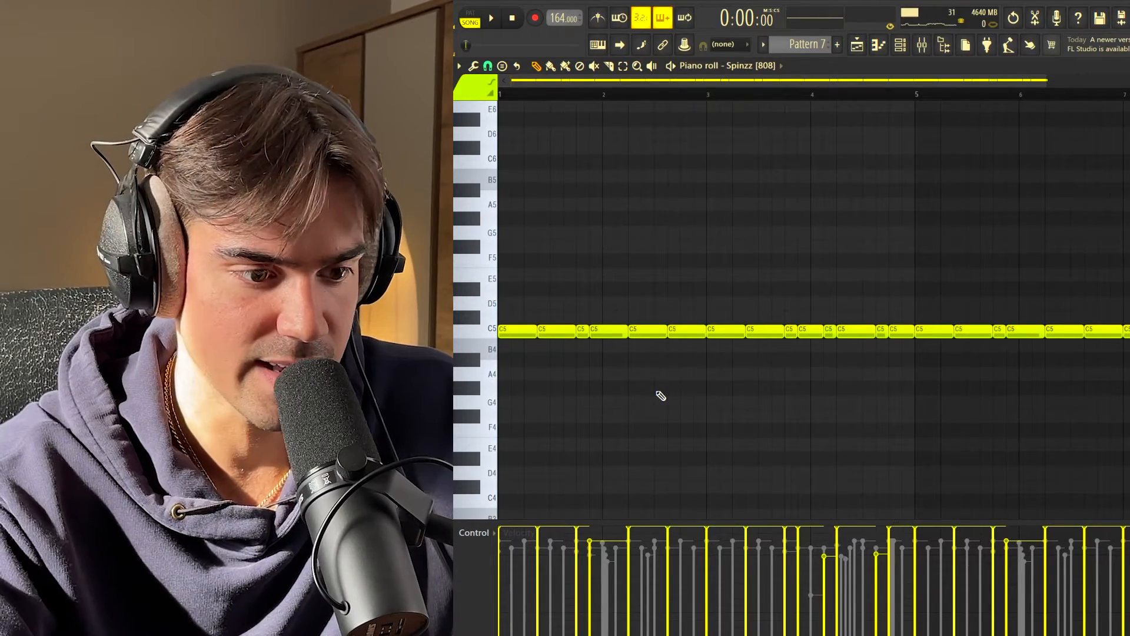
Move the 808 notes down to B4 and select the notes from mid-bar 7 into bar 8
key(Down)
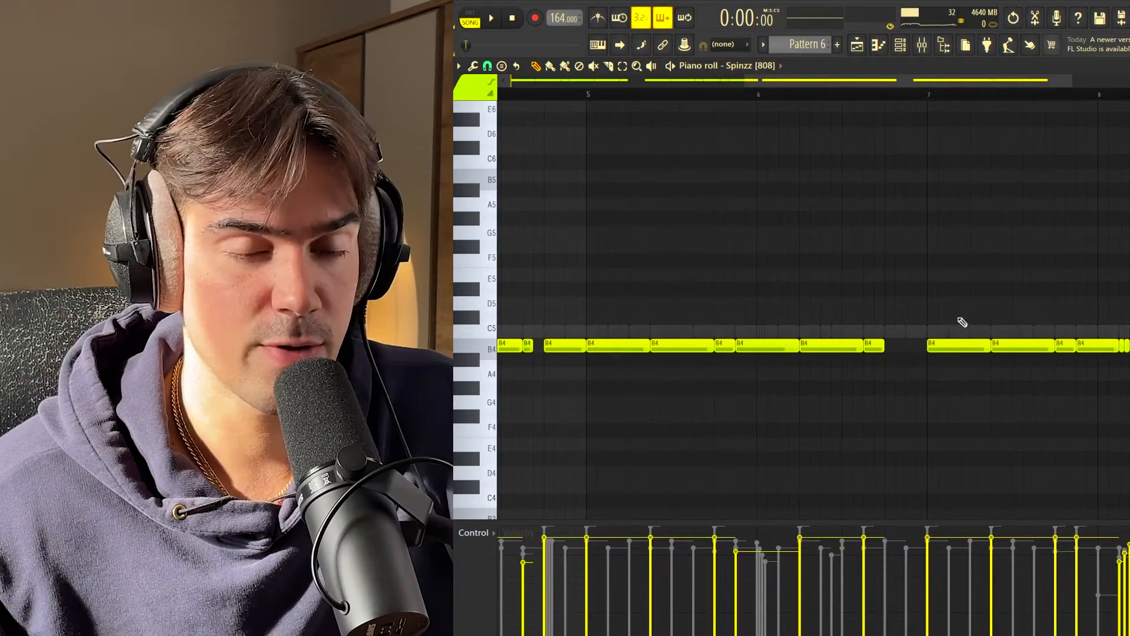
drag(1019, 362, 1124, 382)
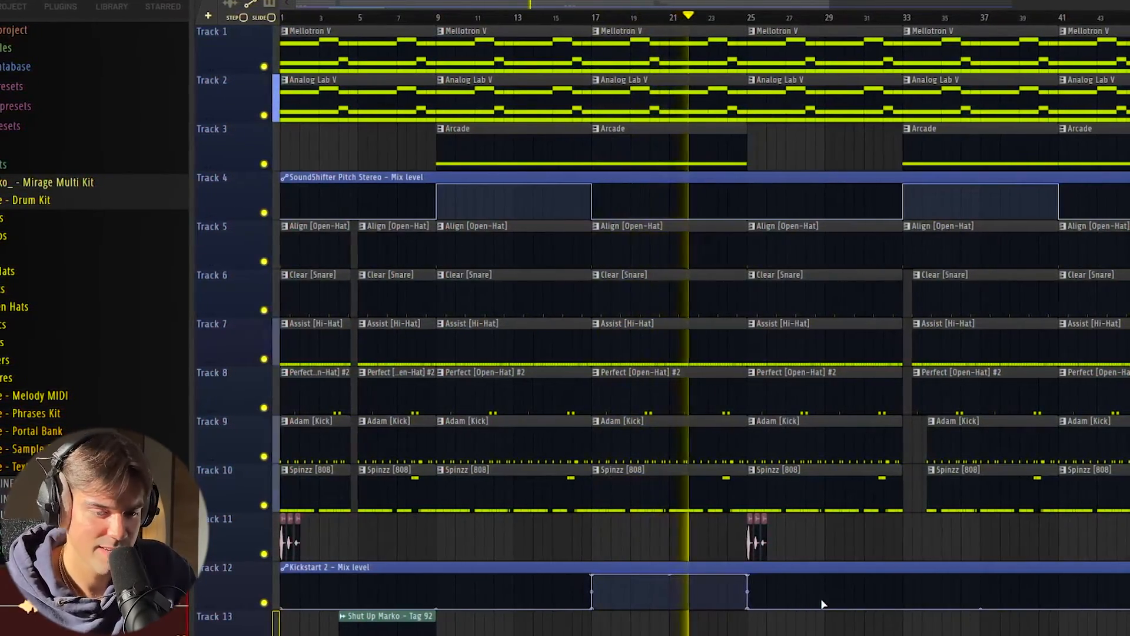
Examine the Kickstart 2 mix level automation and the Track 11 audio clips at bar 25, selecting and deselecting those clips
click(776, 588)
click(795, 555)
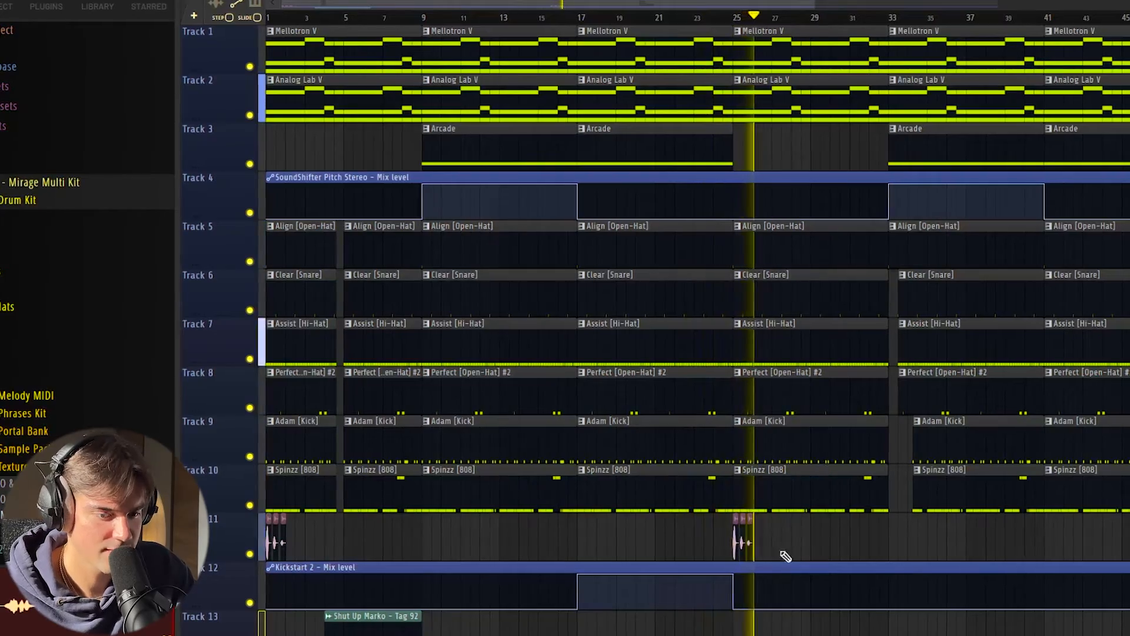
drag(788, 557, 681, 532)
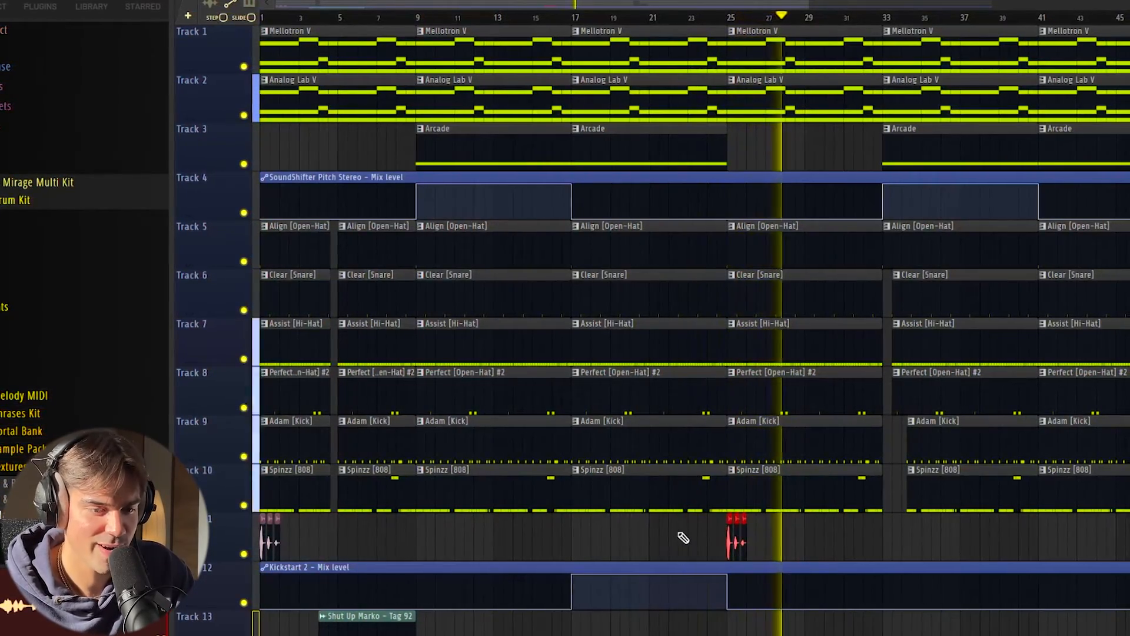
ctrl+click(847, 529)
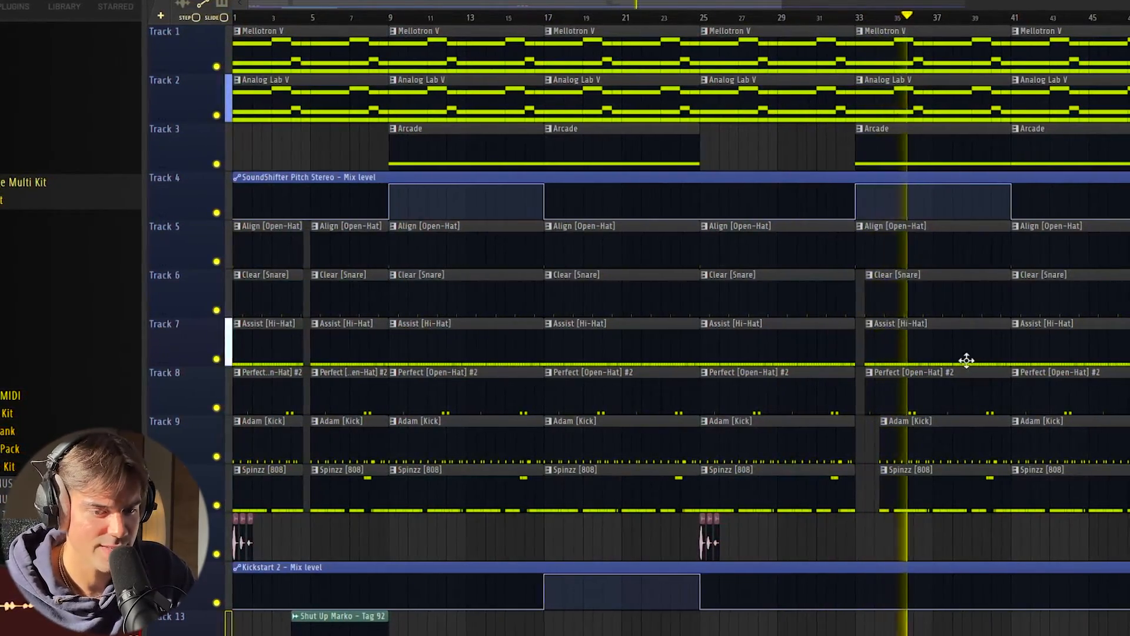
Review the arrangement from bar 33 onward during playback, checking the melody and drum clips at bars 41 to 49
drag(760, 5, 893, 2)
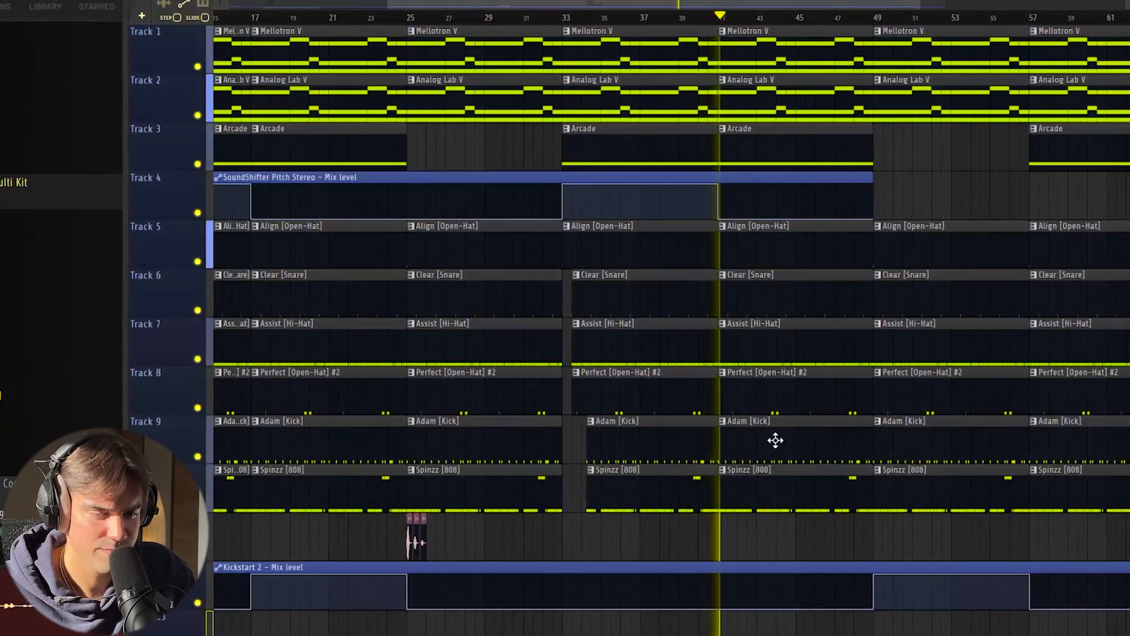
drag(789, 26, 815, 488)
ctrl+click(848, 445)
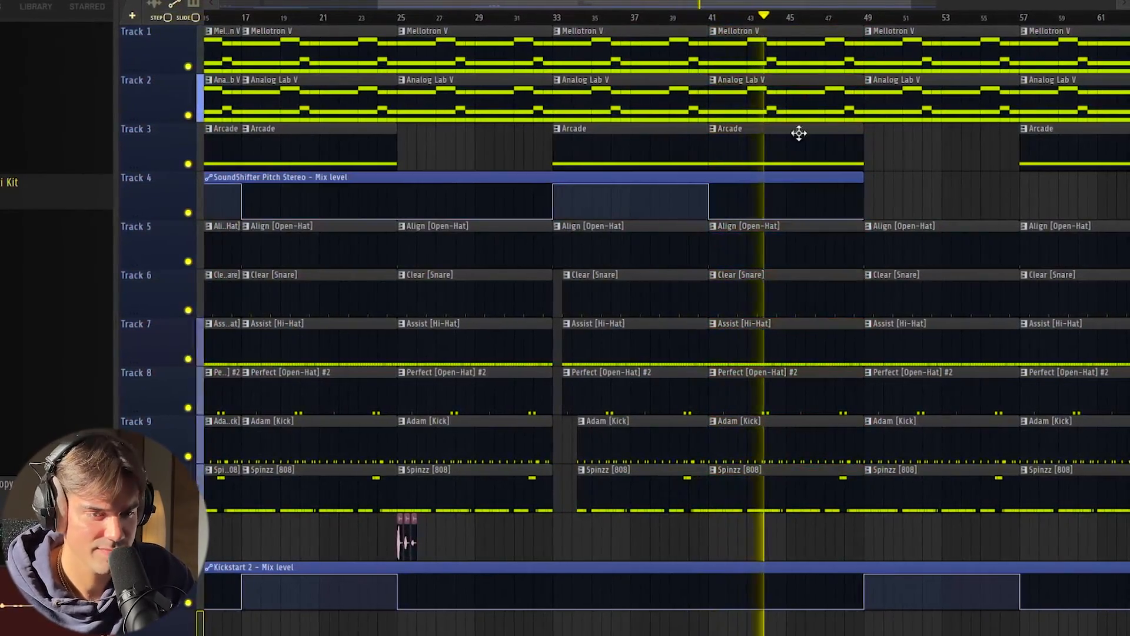
drag(701, 1, 740, 3)
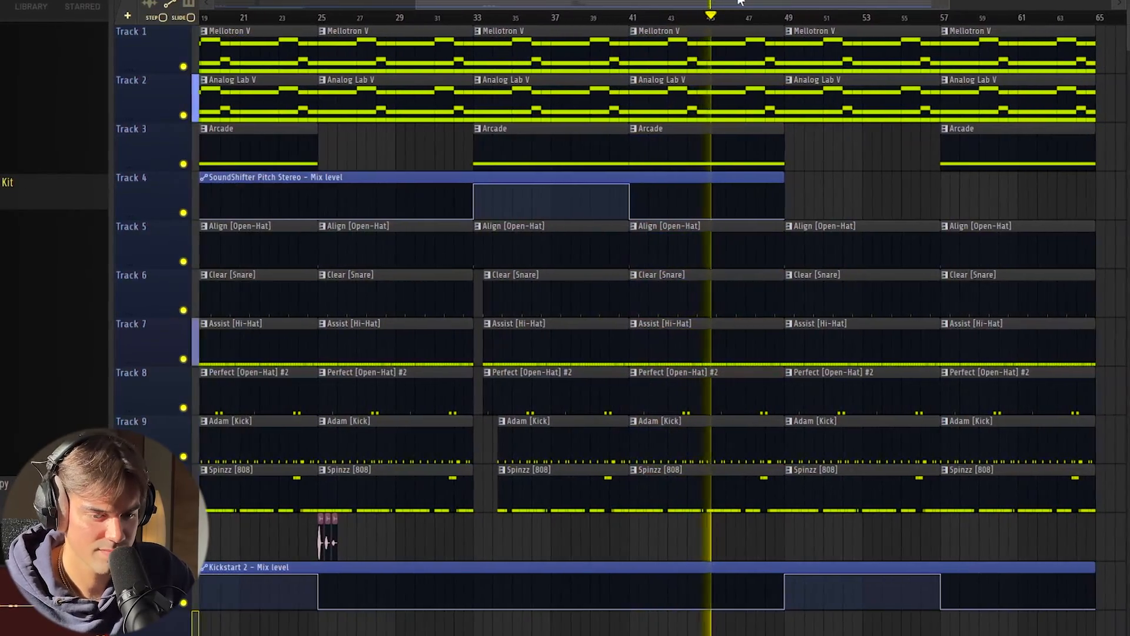